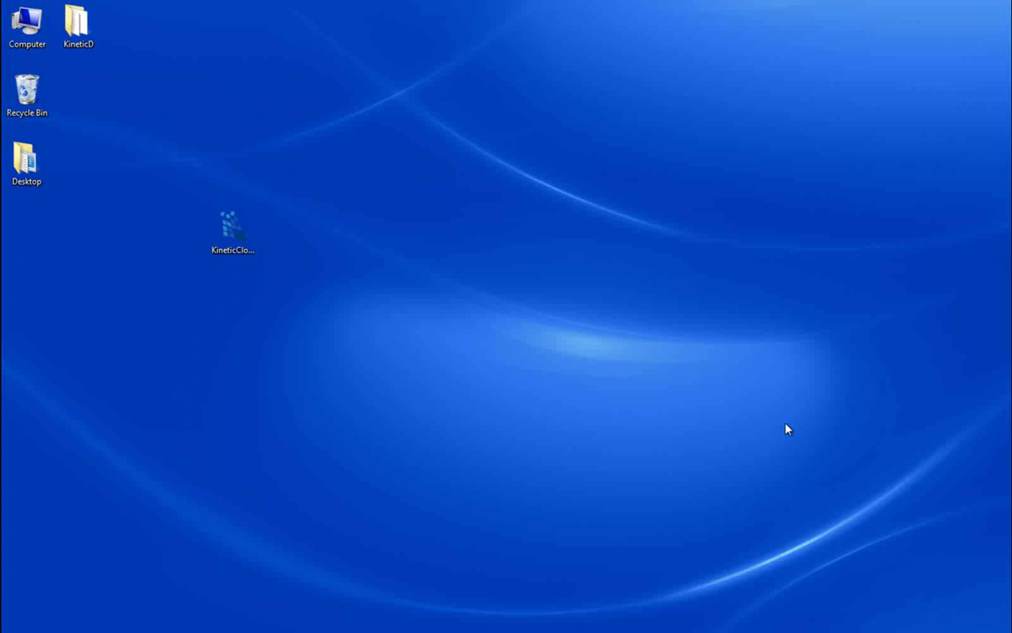
- Install KineticSecure in the default destination folder and finish setup with the Continuous Client set to launch
{"action": "double_click", "coordinate": [237, 236]}
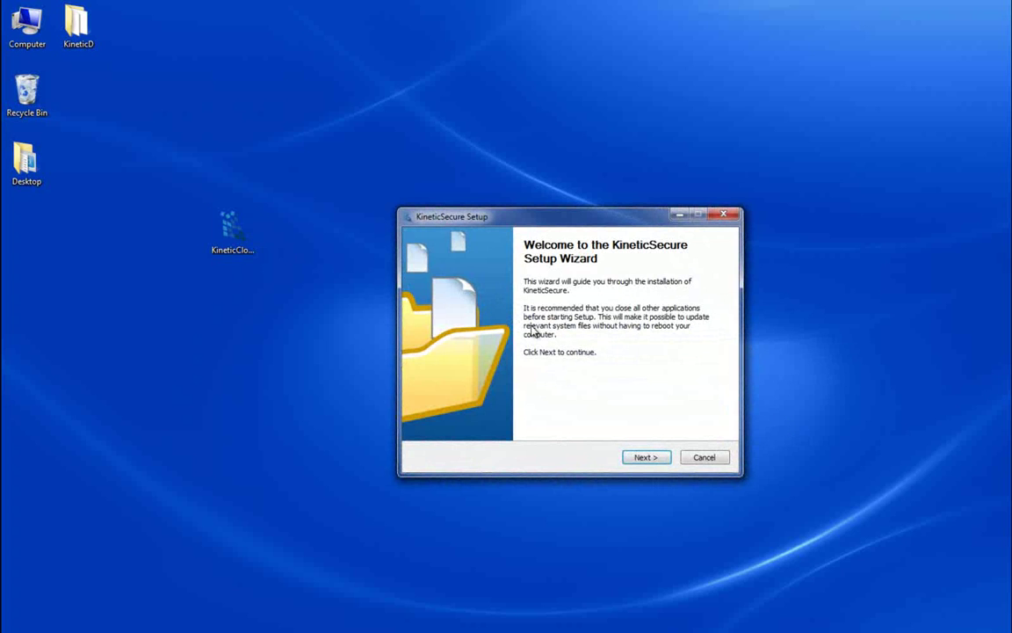
{"action": "left_click", "coordinate": [641, 459]}
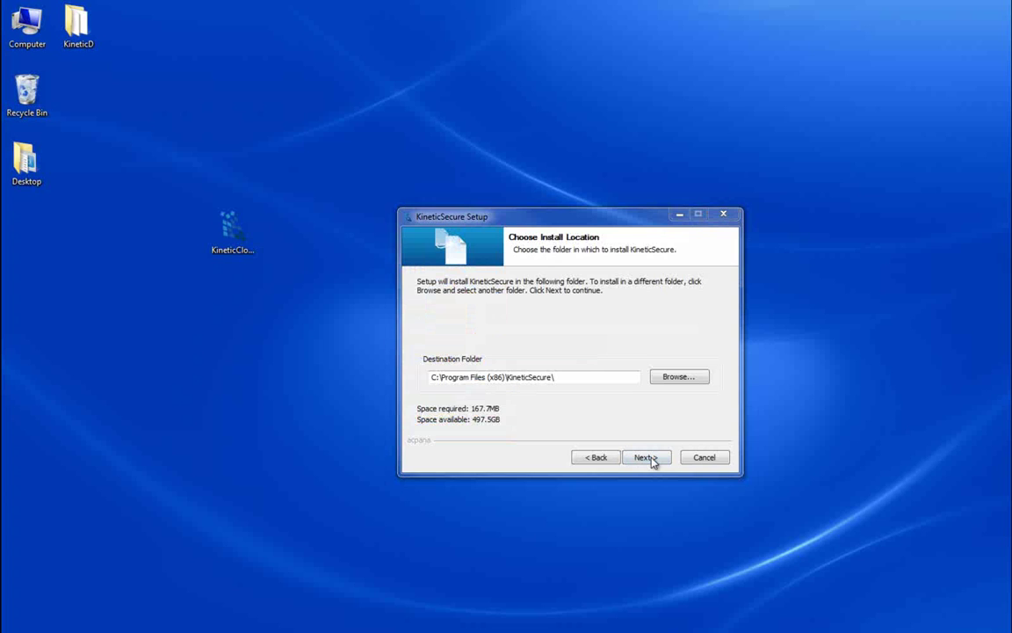
{"action": "left_click", "coordinate": [647, 458]}
{"action": "left_click", "coordinate": [647, 458]}
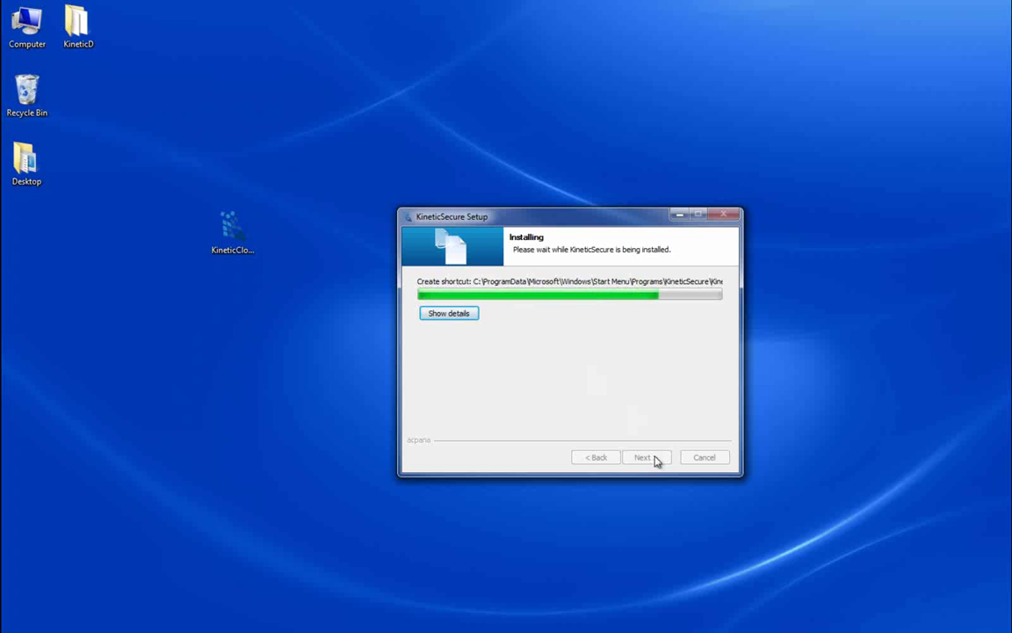
{"action": "left_click", "coordinate": [653, 459]}
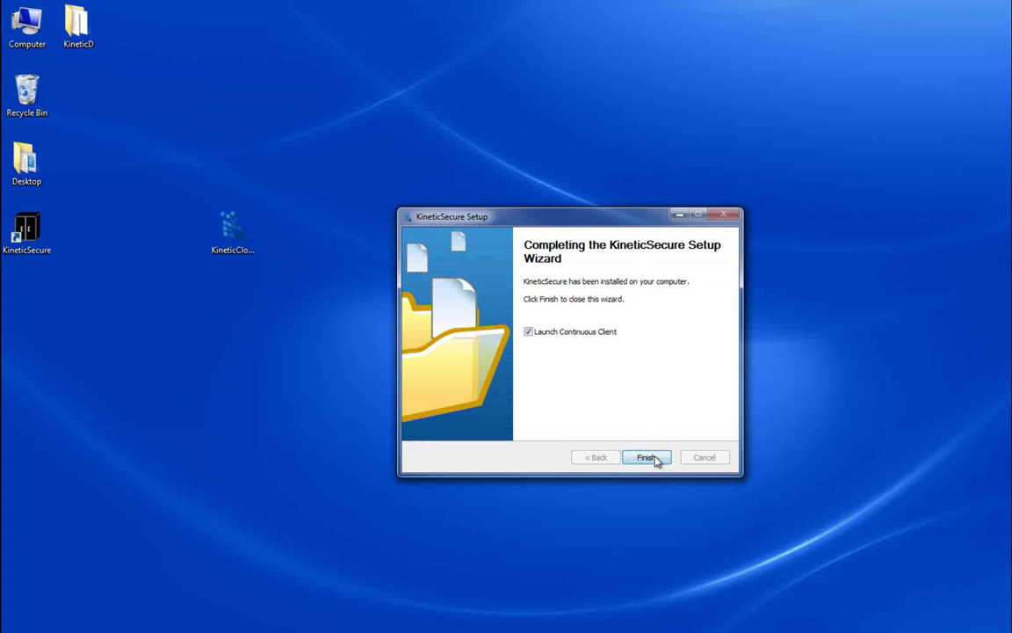
{"action": "left_click", "coordinate": [653, 458]}
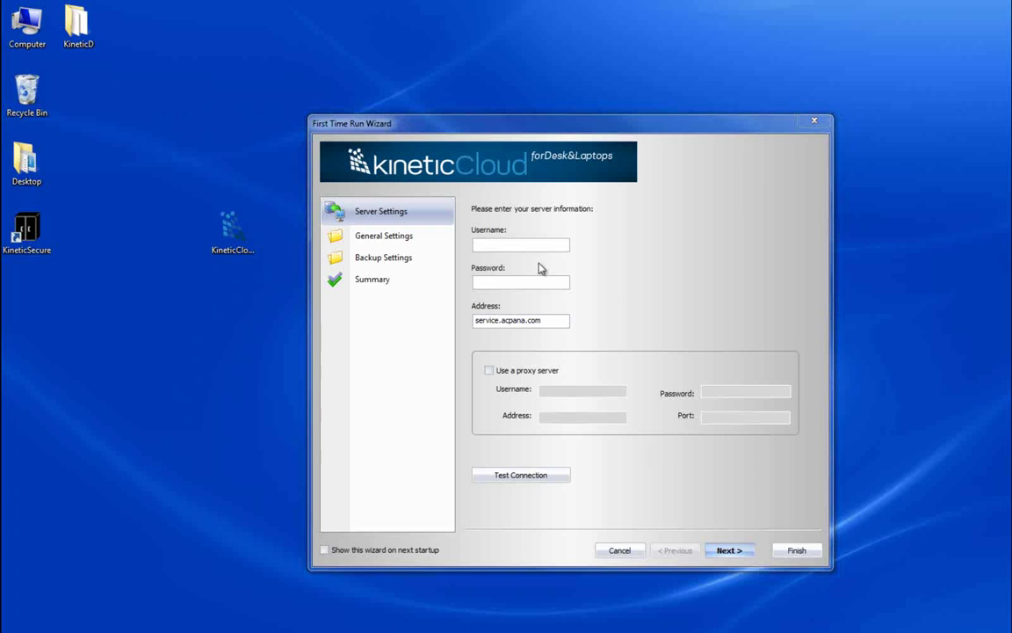
- Enter the account username and password in the server settings and test the connection to service.acpana.com
{"action": "left_click", "coordinate": [509, 247]}
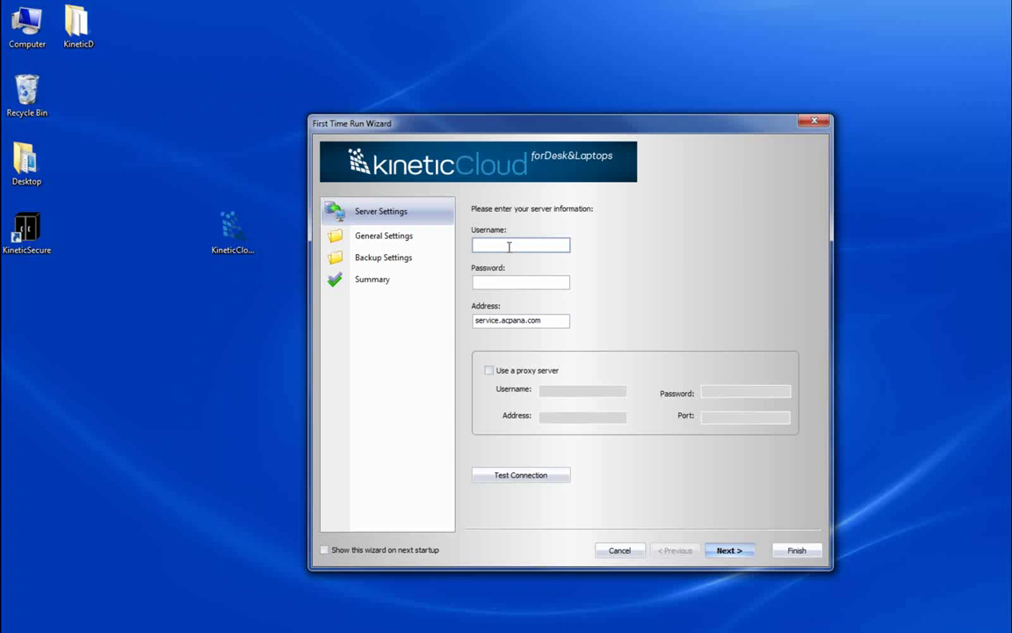
{"action": "type", "text": "benben"}
{"action": "key", "text": "Tab"}
{"action": "type", "text": "***********"}
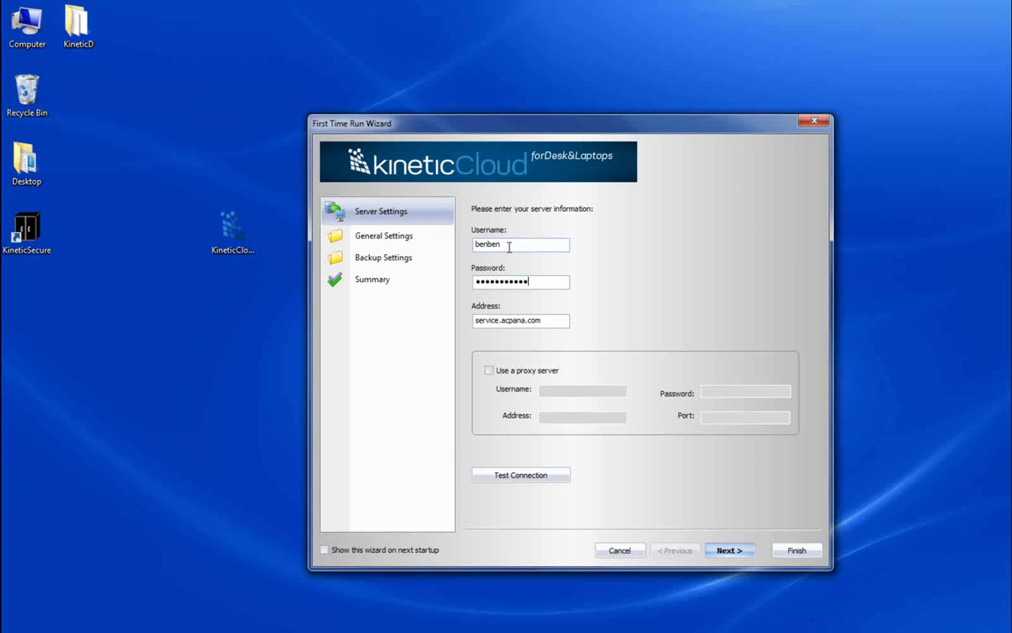
{"action": "left_click", "coordinate": [536, 476]}
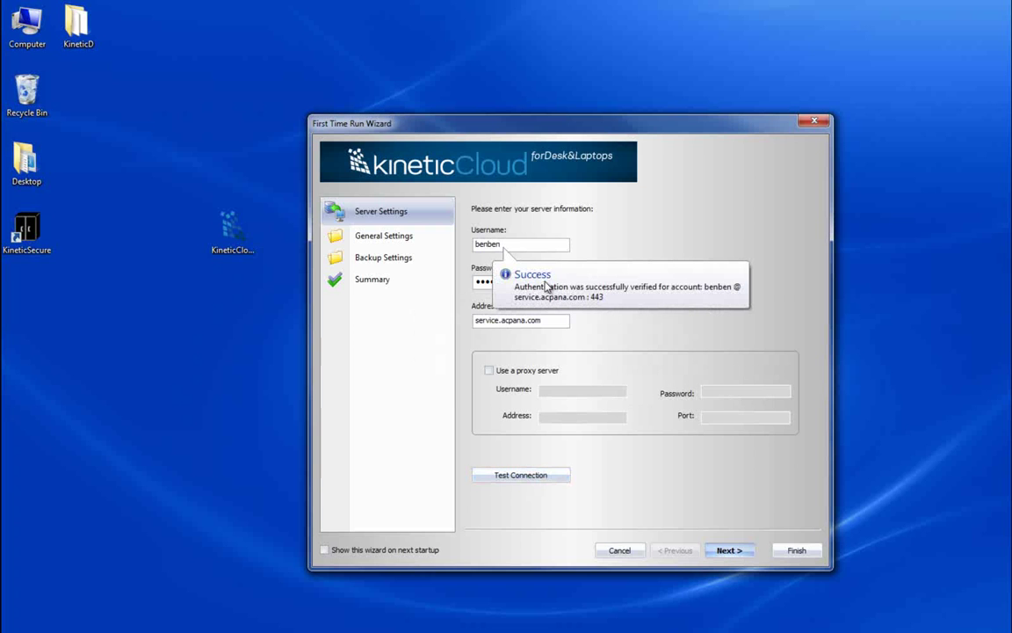
- Review the general settings, backup settings and summary, keeping the defaults, and finish the First Time Run Wizard
{"action": "left_click", "coordinate": [380, 236]}
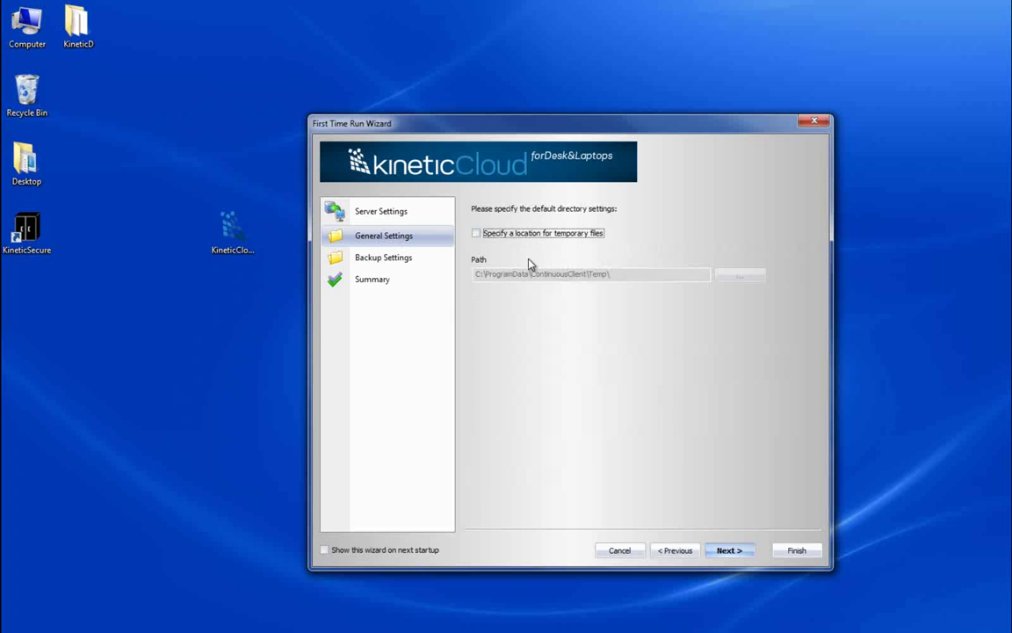
{"action": "left_click", "coordinate": [405, 258]}
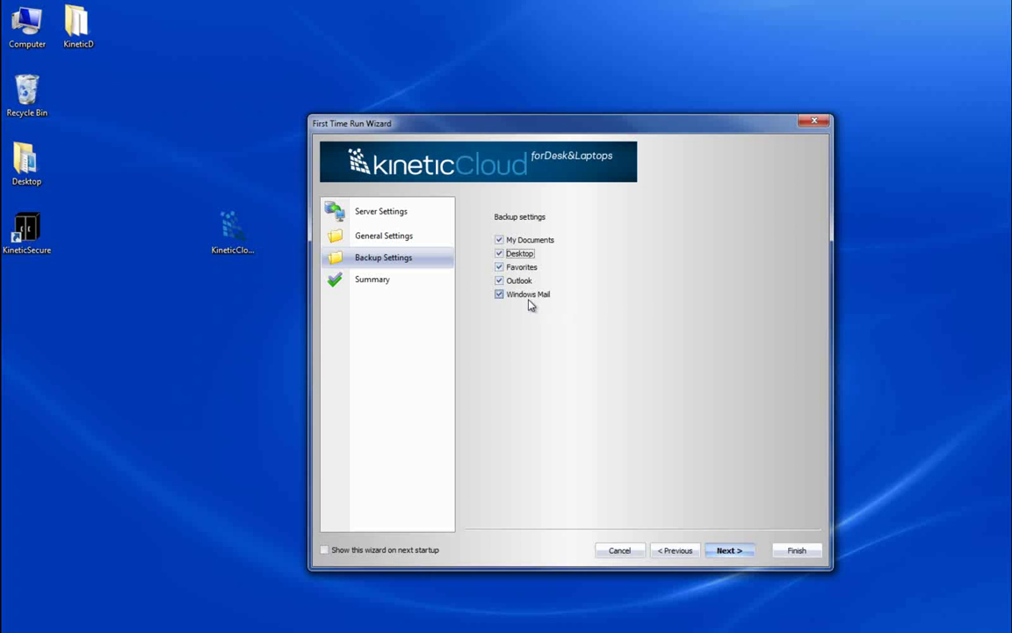
{"action": "left_click", "coordinate": [369, 284]}
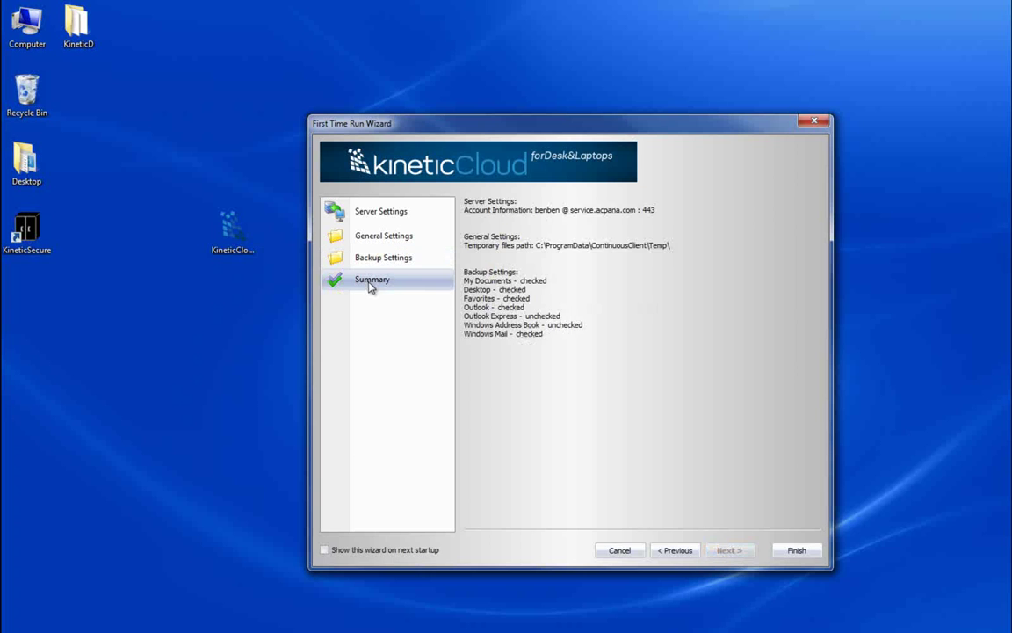
{"action": "left_click", "coordinate": [794, 551]}
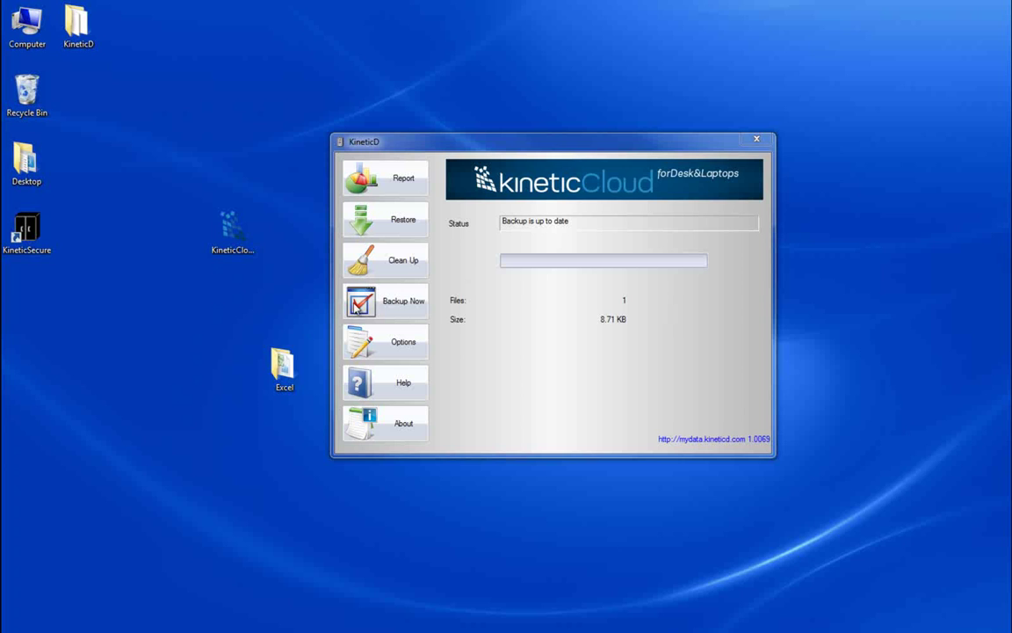
- View Book1.xlsx from the desktop's Excel folder, closing the workbook and the folder after checking its contents
{"action": "double_click", "coordinate": [283, 373]}
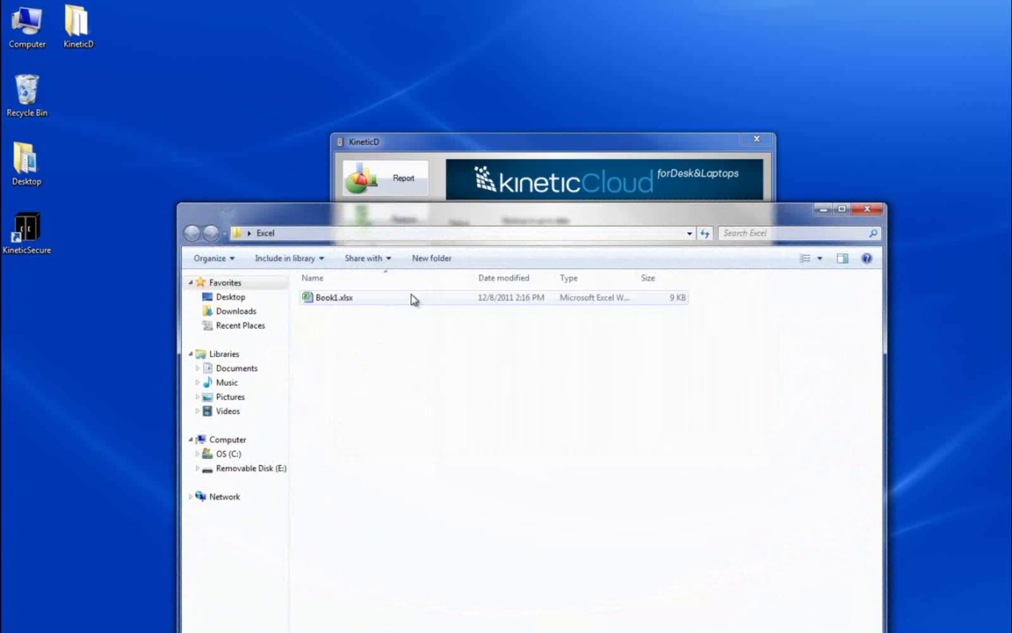
{"action": "double_click", "coordinate": [334, 299]}
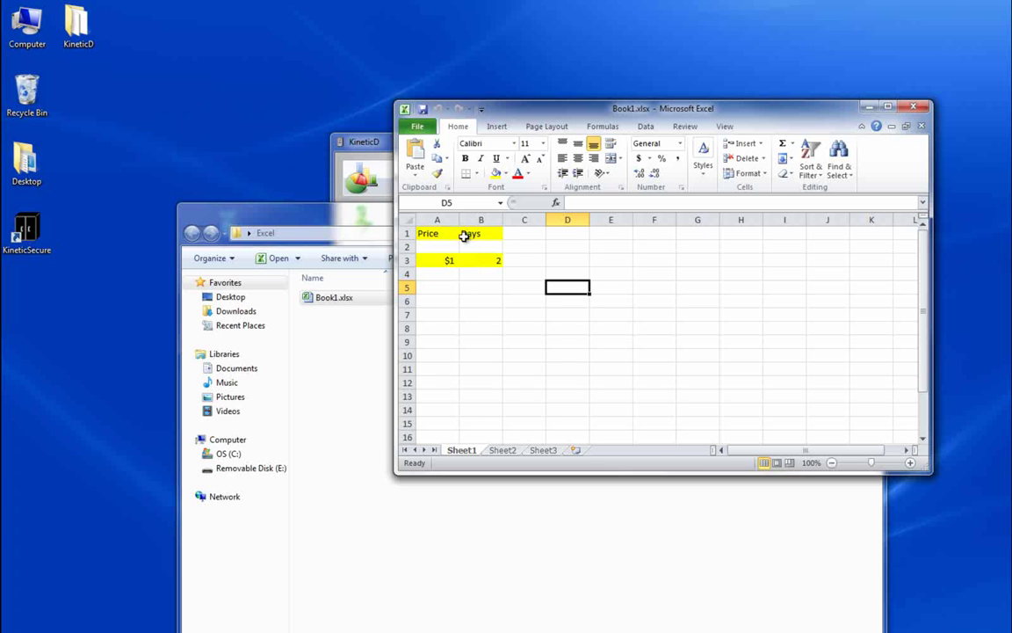
{"action": "left_click", "coordinate": [914, 106]}
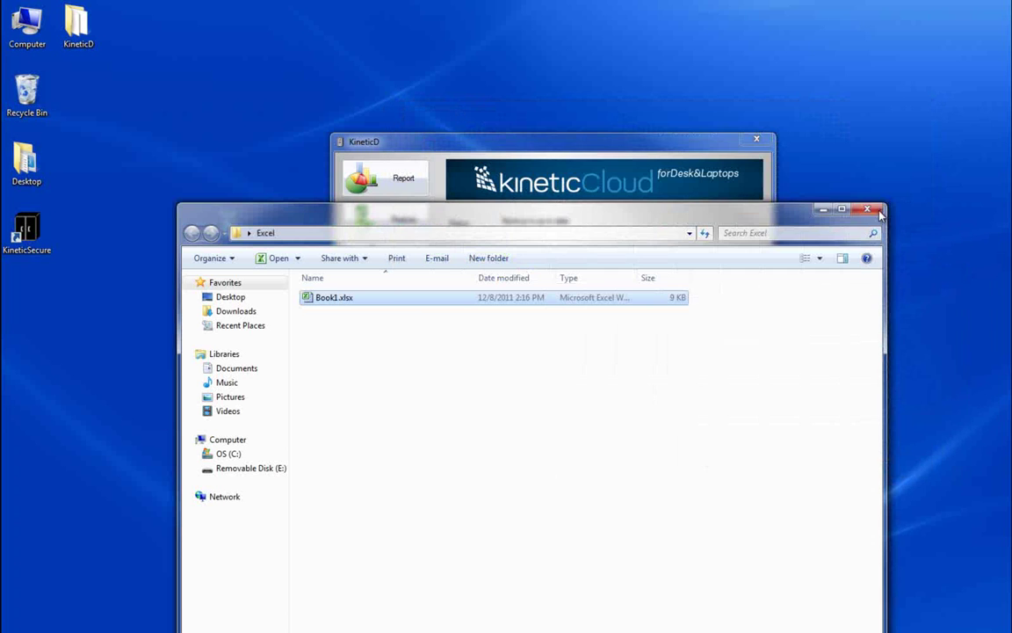
{"action": "left_click", "coordinate": [878, 212]}
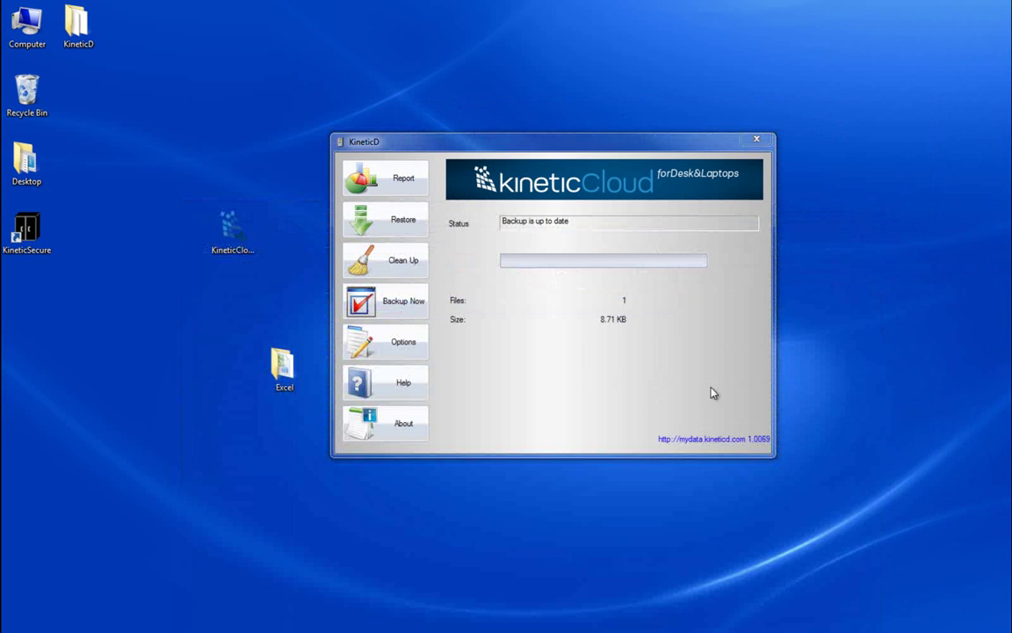
- In the backup folder options, find the user's Desktop location, select its Excel folder for backup and apply the change
{"action": "left_click", "coordinate": [386, 342]}
{"action": "left_click", "coordinate": [474, 197]}
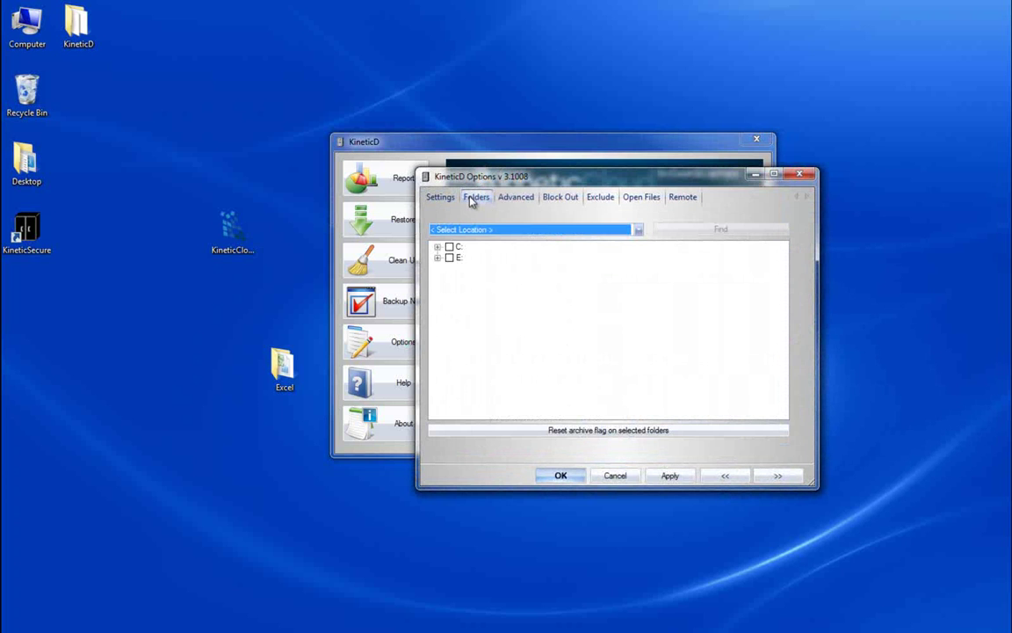
{"action": "left_click", "coordinate": [582, 230]}
{"action": "left_click", "coordinate": [538, 251]}
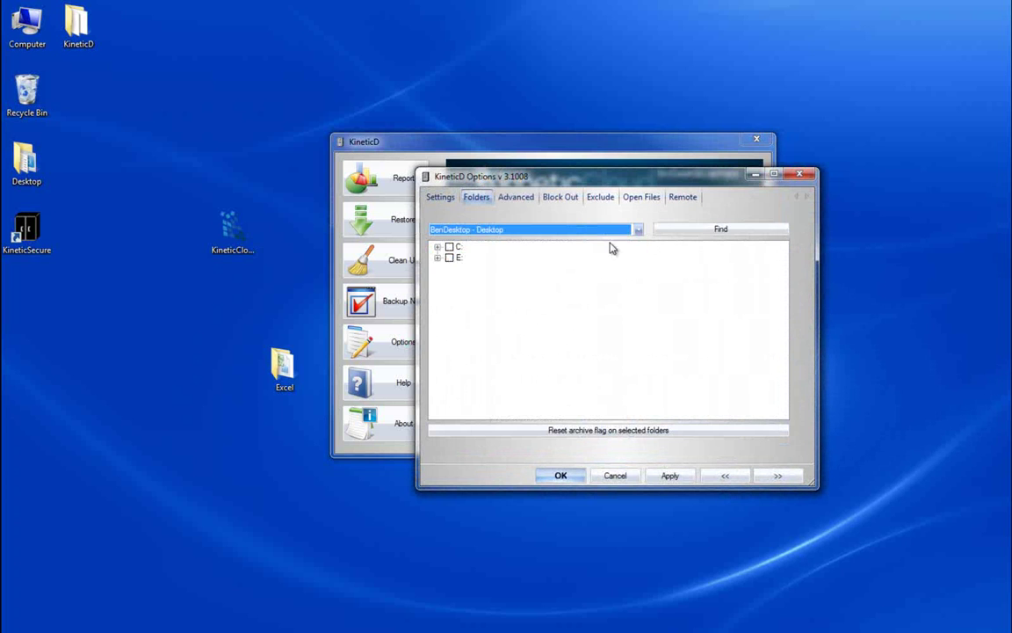
{"action": "left_click", "coordinate": [721, 230]}
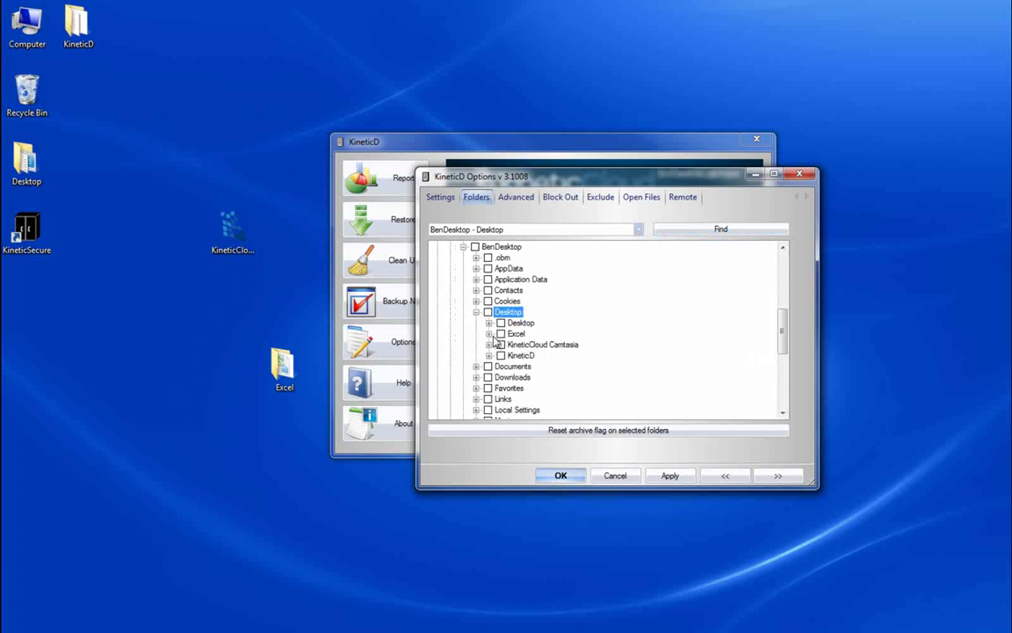
{"action": "left_click", "coordinate": [501, 334]}
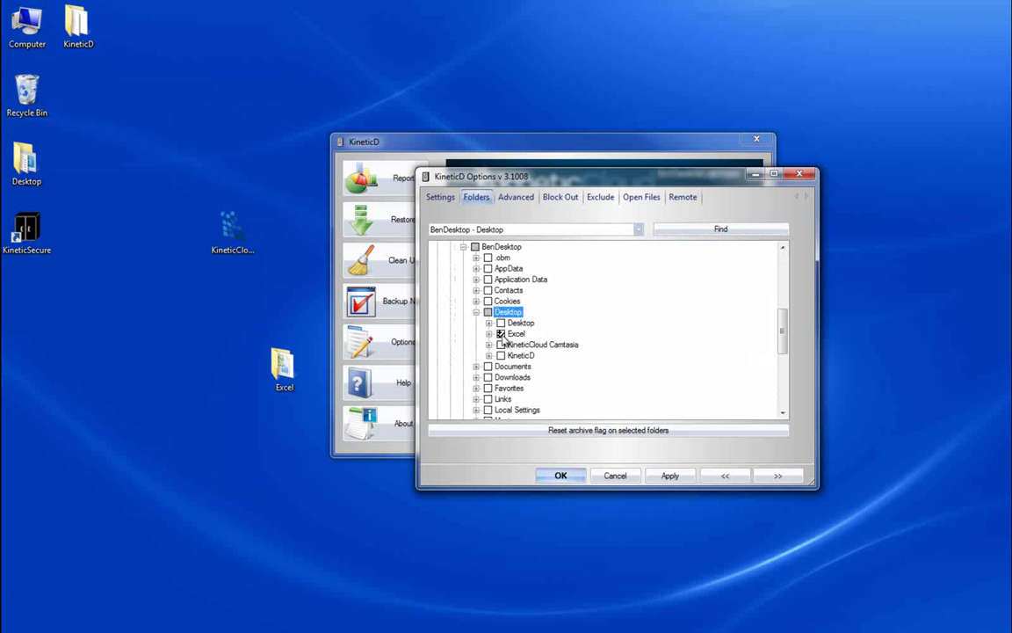
{"action": "left_click", "coordinate": [672, 477]}
{"action": "left_click", "coordinate": [575, 477]}
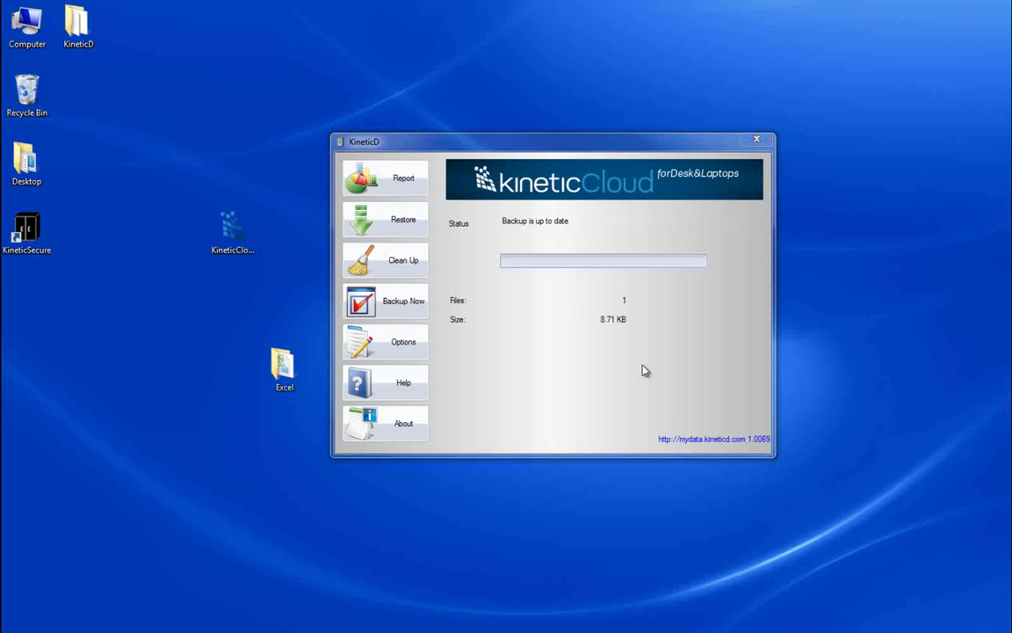
- Open Book1.xlsx from the desktop's Excel folder and enter $2 in cell A5 and 3 in cell B5
{"action": "double_click", "coordinate": [283, 365]}
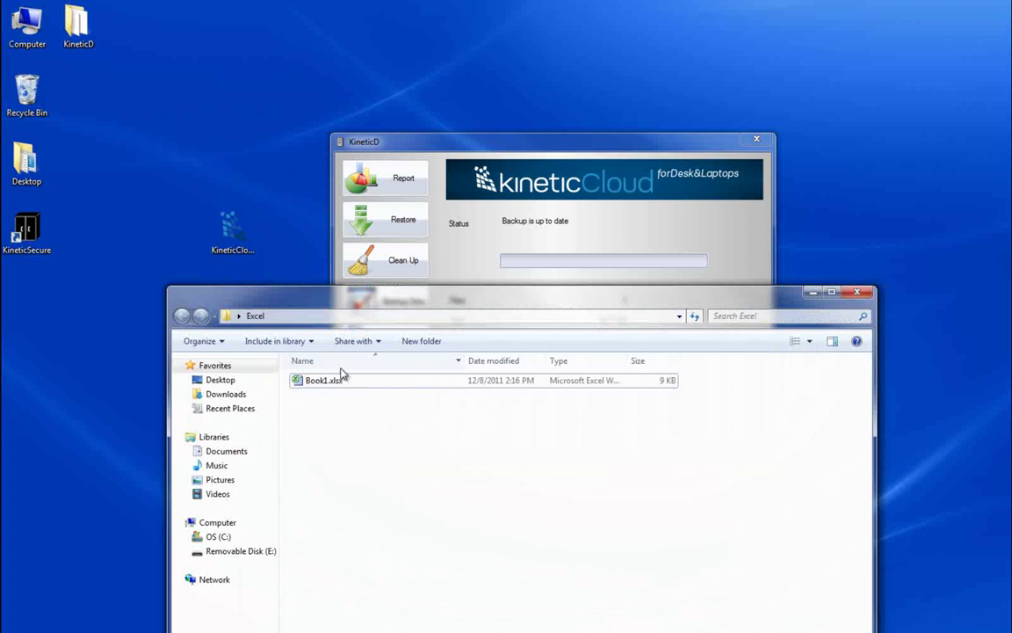
{"action": "double_click", "coordinate": [332, 384]}
{"action": "left_click", "coordinate": [446, 288]}
{"action": "type", "text": "$2"}
{"action": "key", "text": "Tab"}
{"action": "type", "text": "3"}
{"action": "key", "text": "Tab"}
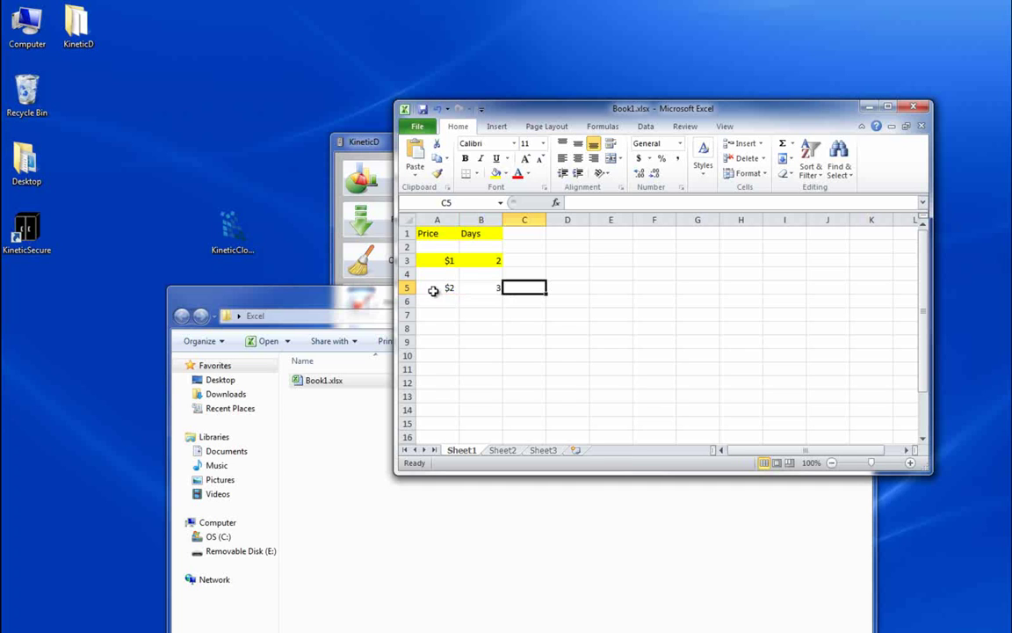
- Fill cells A5:B5 with the standard light green colour
{"action": "left_click_drag", "start_coordinate": [445, 287], "coordinate": [475, 289]}
{"action": "left_click", "coordinate": [506, 174]}
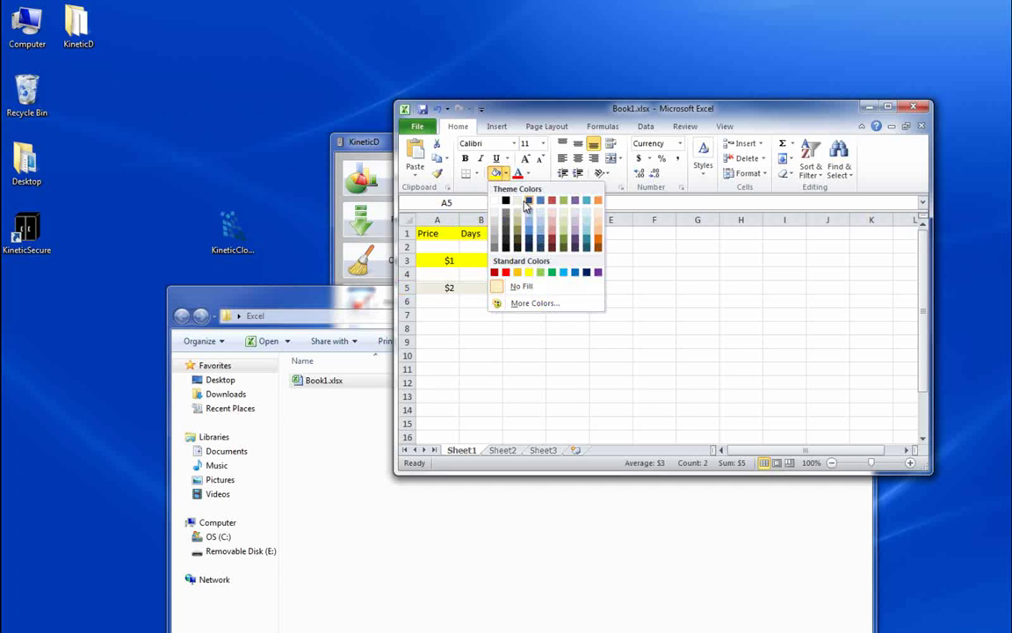
{"action": "left_click", "coordinate": [545, 275]}
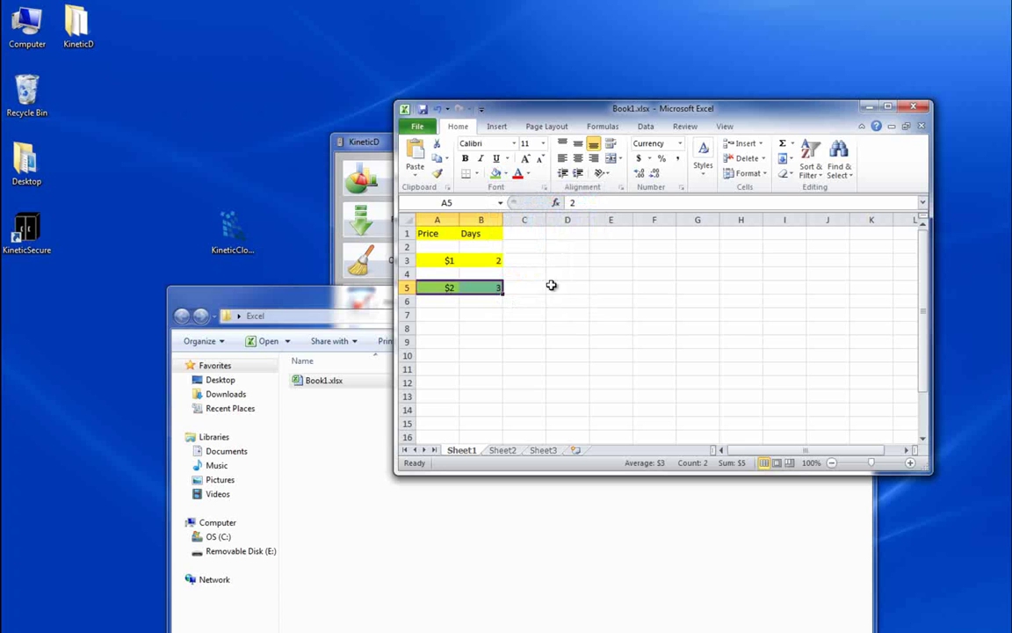
{"action": "left_click", "coordinate": [524, 299]}
- Save the edited Book1.xlsx, closing the workbook and the Excel folder window
{"action": "left_click", "coordinate": [416, 128]}
{"action": "left_click", "coordinate": [437, 147]}
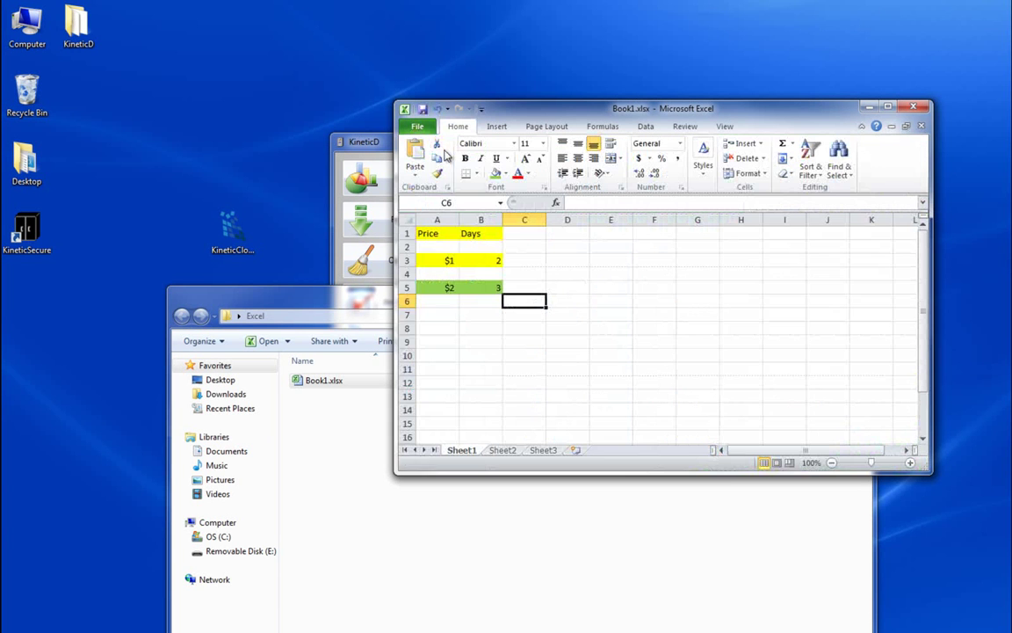
{"action": "left_click", "coordinate": [909, 107]}
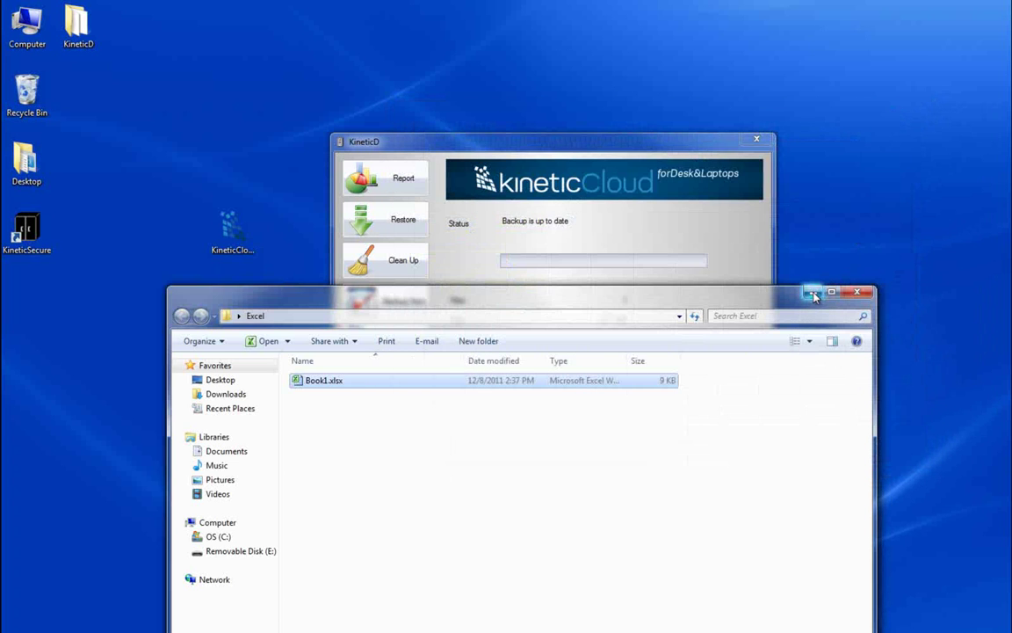
{"action": "left_click", "coordinate": [857, 291]}
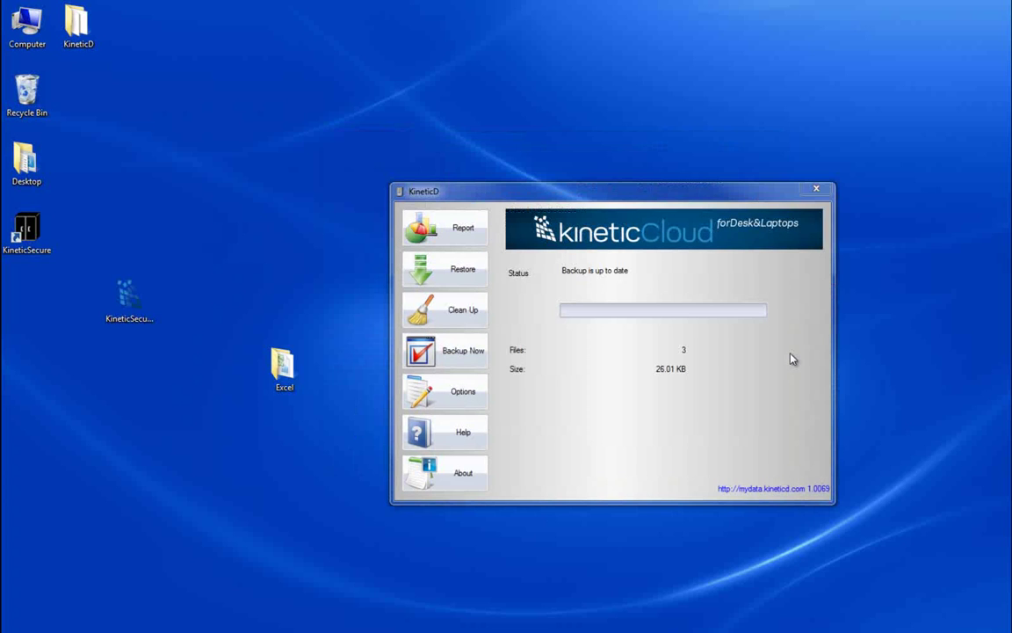
- Check which files the desktop's Excel folder contains and close the folder window
{"action": "double_click", "coordinate": [297, 367]}
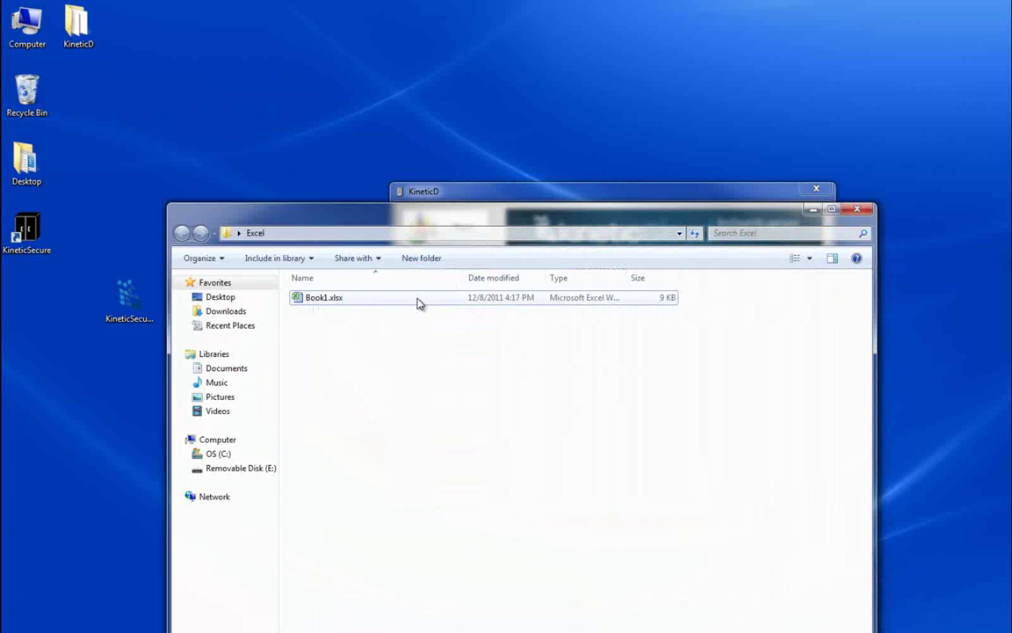
{"action": "left_click", "coordinate": [857, 211]}
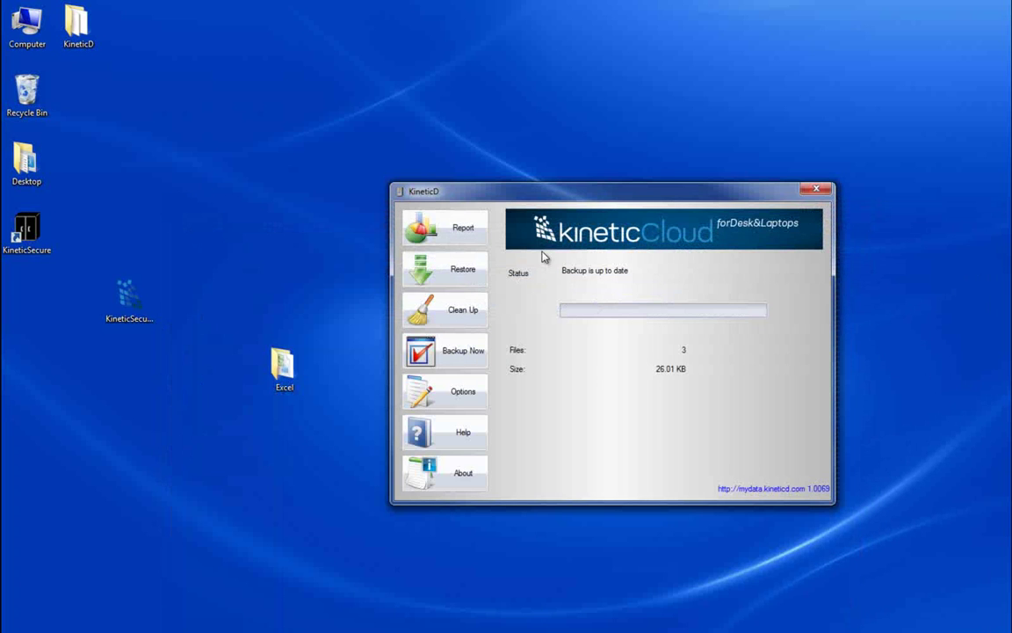
- Open the Restore utility with the account credentials and expand the desktop PC's backup down to the stored versions of Book1.xlsx in the Excel folder
{"action": "left_click", "coordinate": [454, 276]}
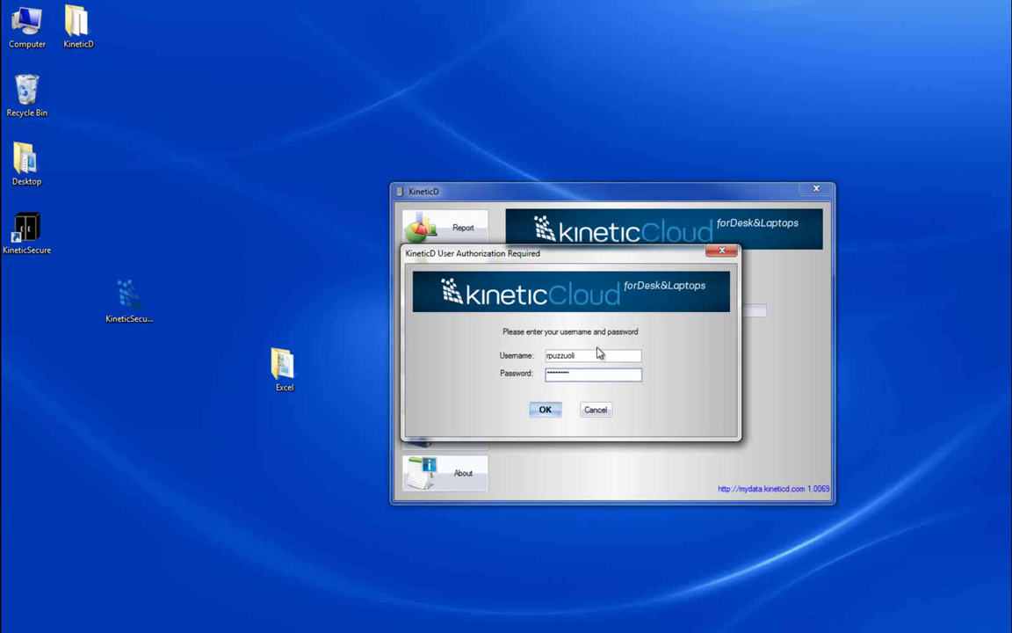
{"action": "left_click", "coordinate": [545, 410]}
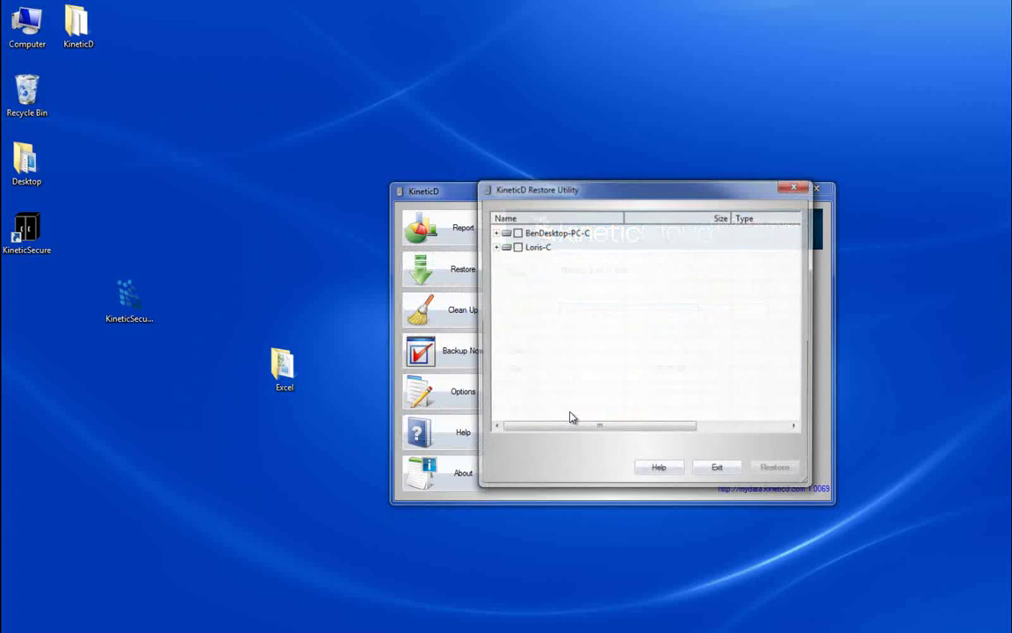
{"action": "left_click", "coordinate": [494, 232]}
{"action": "left_click", "coordinate": [505, 246]}
{"action": "left_click", "coordinate": [516, 260]}
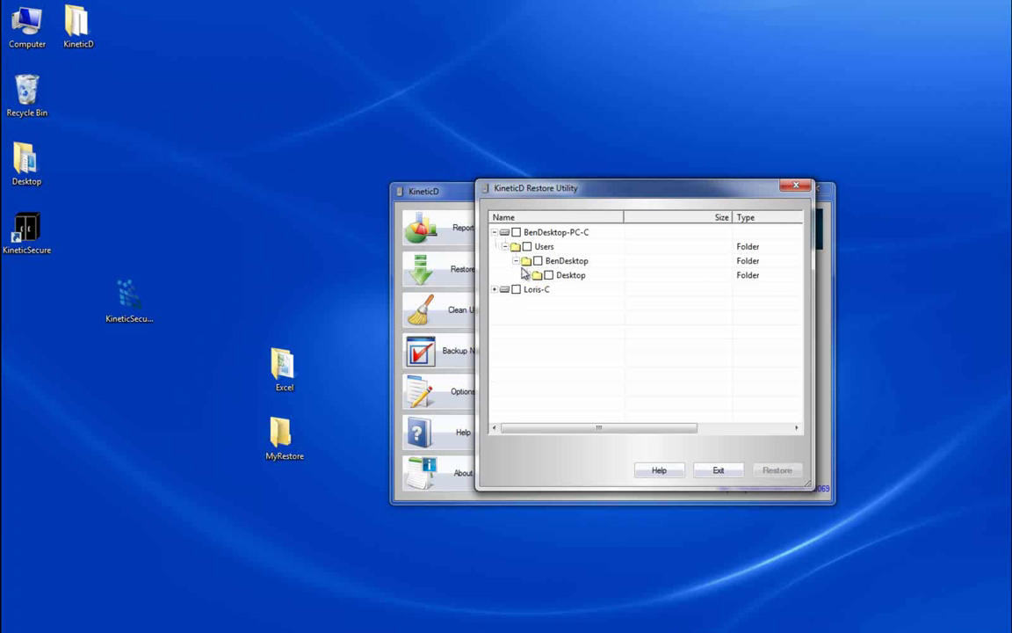
{"action": "left_click", "coordinate": [527, 275]}
{"action": "left_click", "coordinate": [537, 289]}
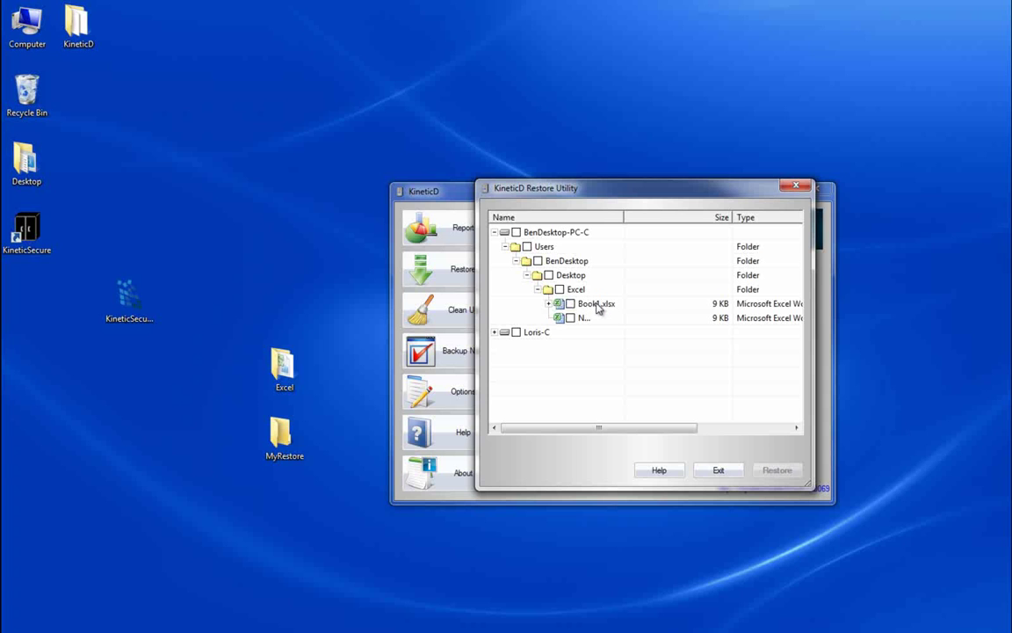
{"action": "left_click", "coordinate": [548, 304]}
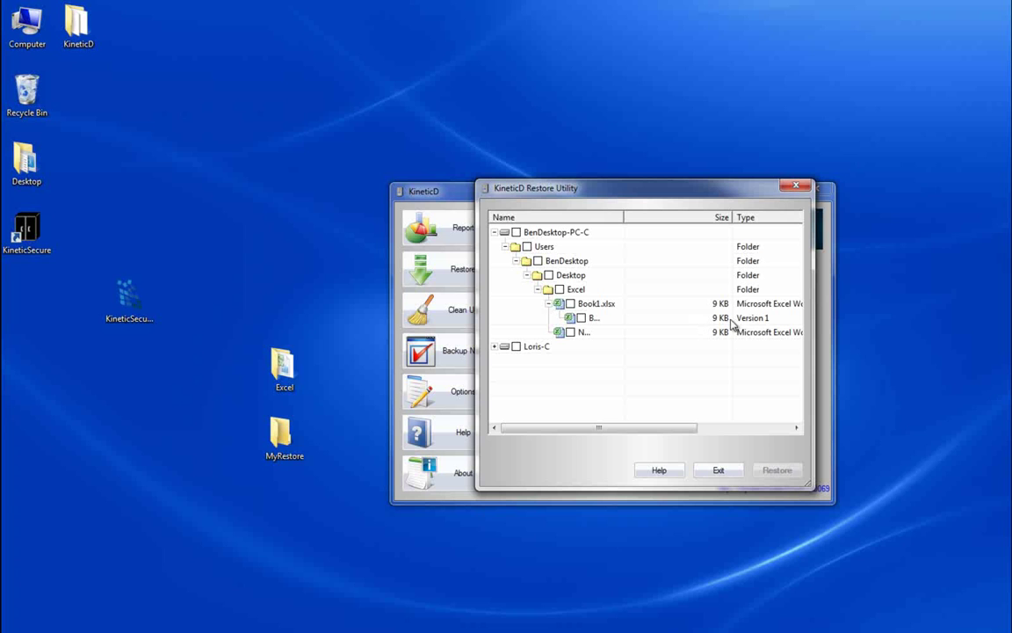
- Restore Version 1 of Book1.xlsx to the desktop's MyRestore folder and close the restore log
{"action": "left_click", "coordinate": [581, 318]}
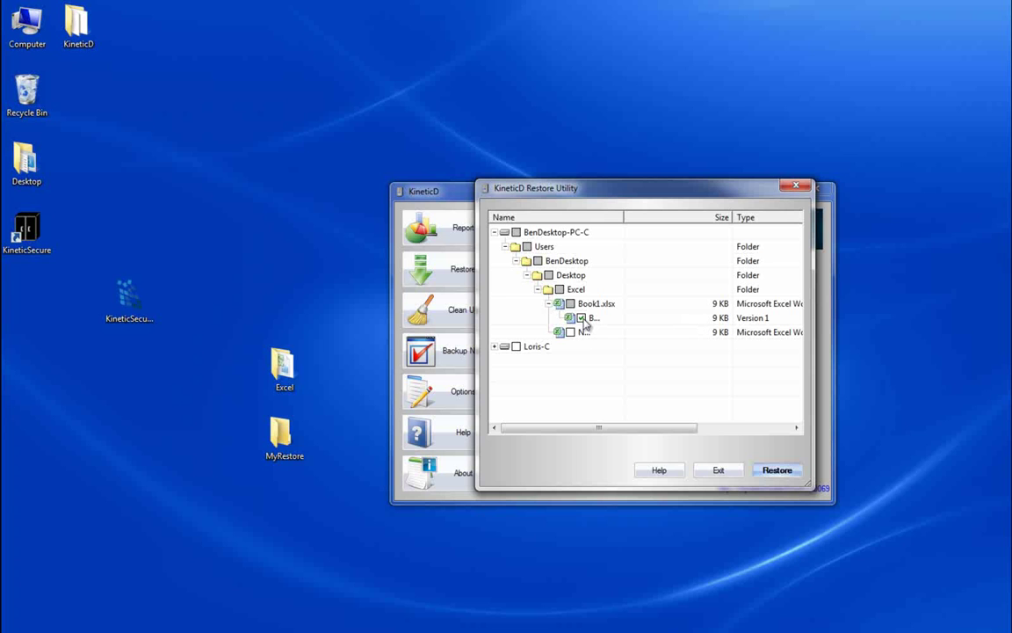
{"action": "left_click", "coordinate": [771, 470]}
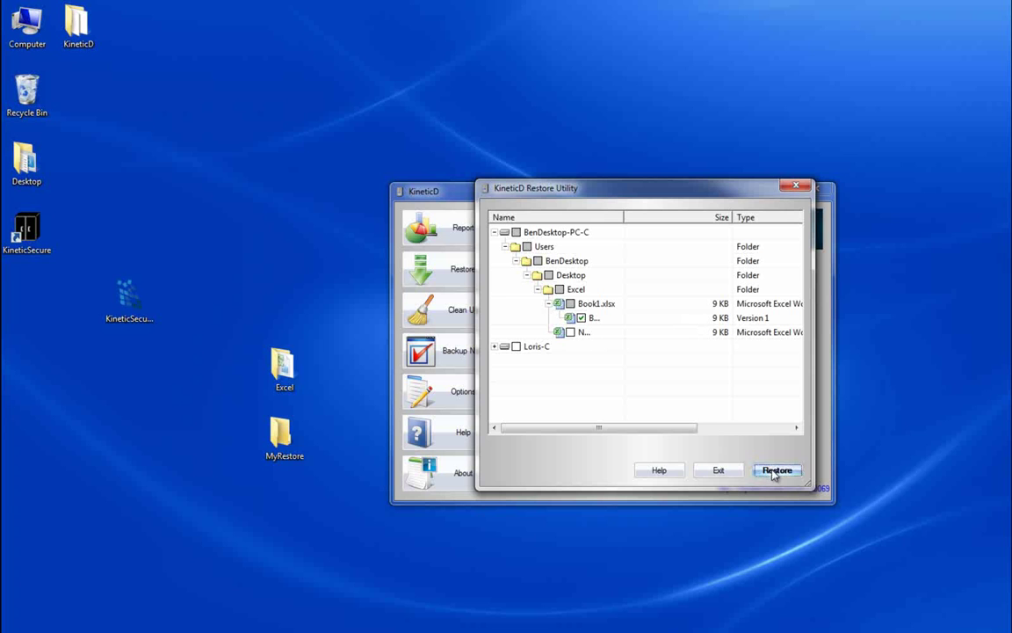
{"action": "left_click_drag", "start_coordinate": [650, 386], "coordinate": [478, 387]}
{"action": "type", "text": "C:\\Users\\BenDesktop\\Desktop\\MyRestore"}
{"action": "left_click", "coordinate": [786, 466]}
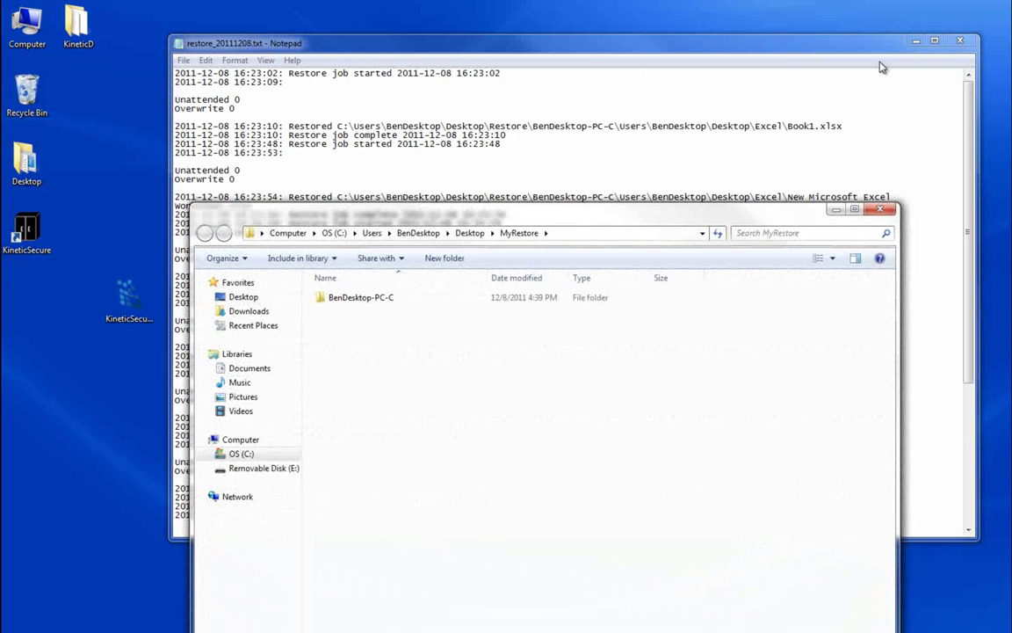
{"action": "left_click", "coordinate": [959, 40]}
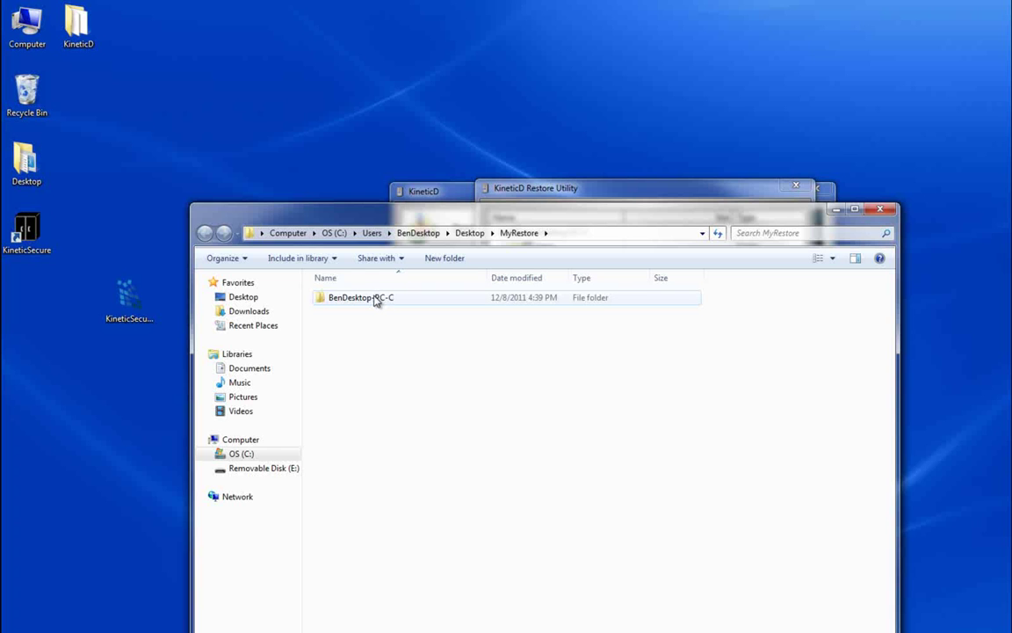
- Browse the restored folder tree in MyRestore down to its Excel folder and open the restored workbook in Excel to check its contents
{"action": "double_click", "coordinate": [376, 300]}
{"action": "double_click", "coordinate": [374, 299]}
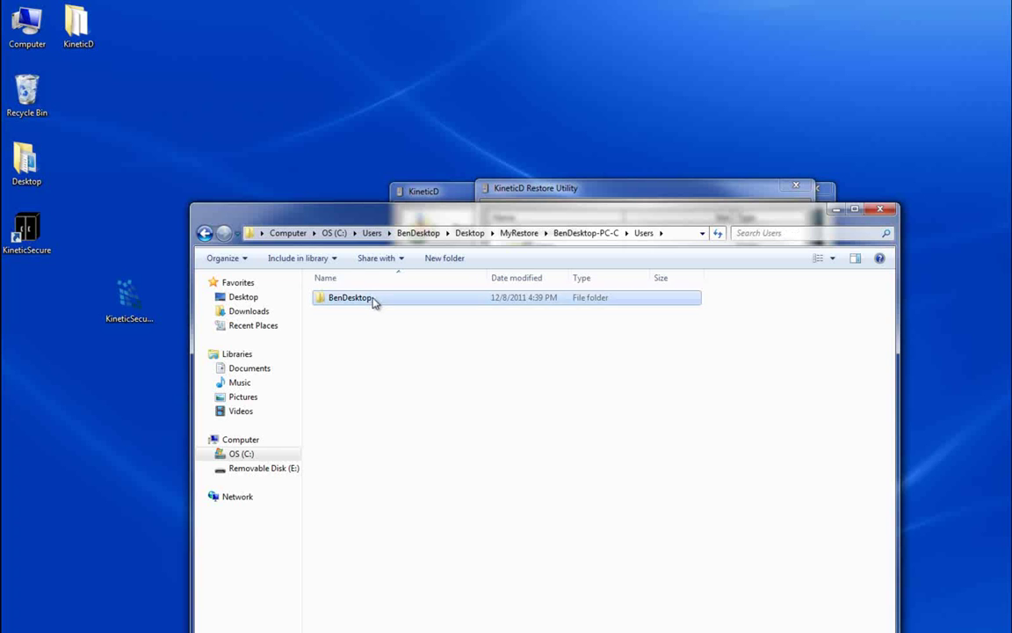
{"action": "double_click", "coordinate": [372, 301]}
{"action": "double_click", "coordinate": [373, 300]}
{"action": "double_click", "coordinate": [372, 300]}
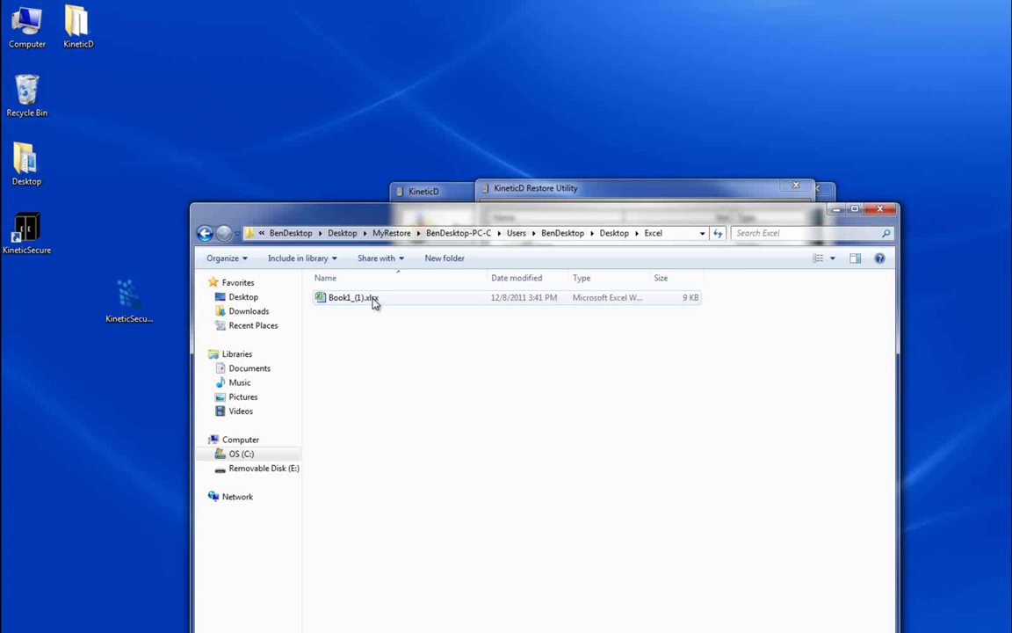
{"action": "double_click", "coordinate": [353, 298]}
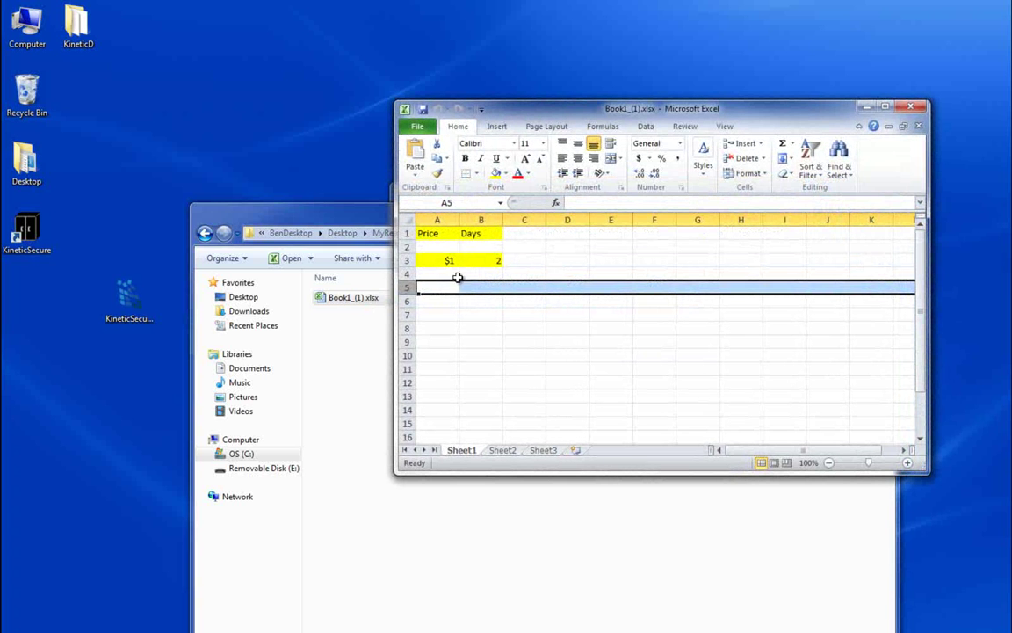